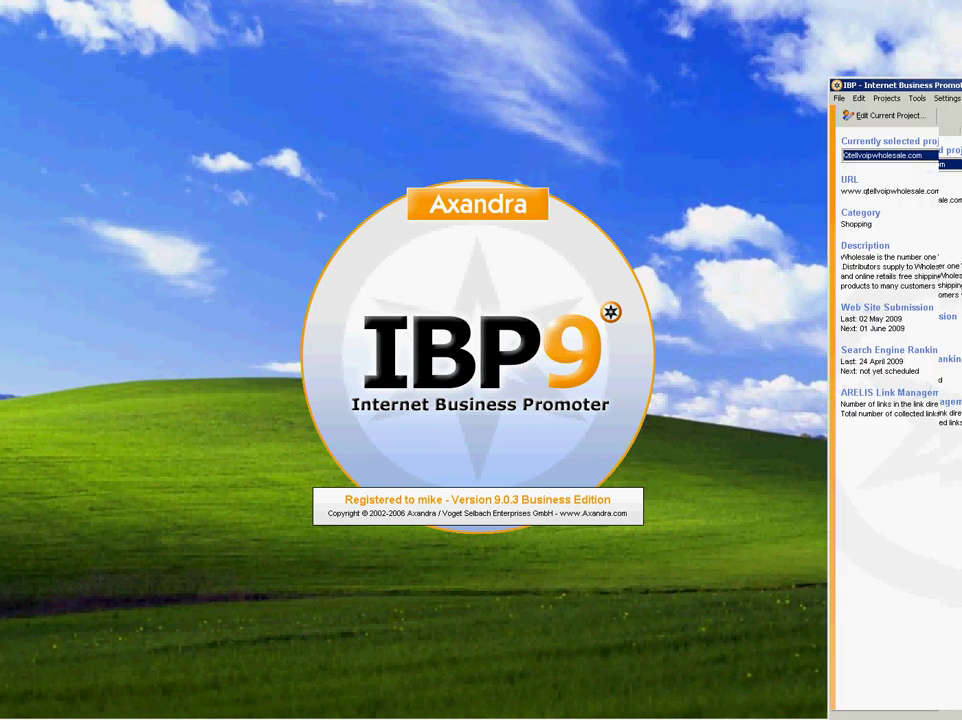
# Step: Move the IBP main window with the Qtellvoipwholesale.com overview to the screen centre
pyautogui.moveTo(900, 66); pyautogui.dragTo(507, 64)
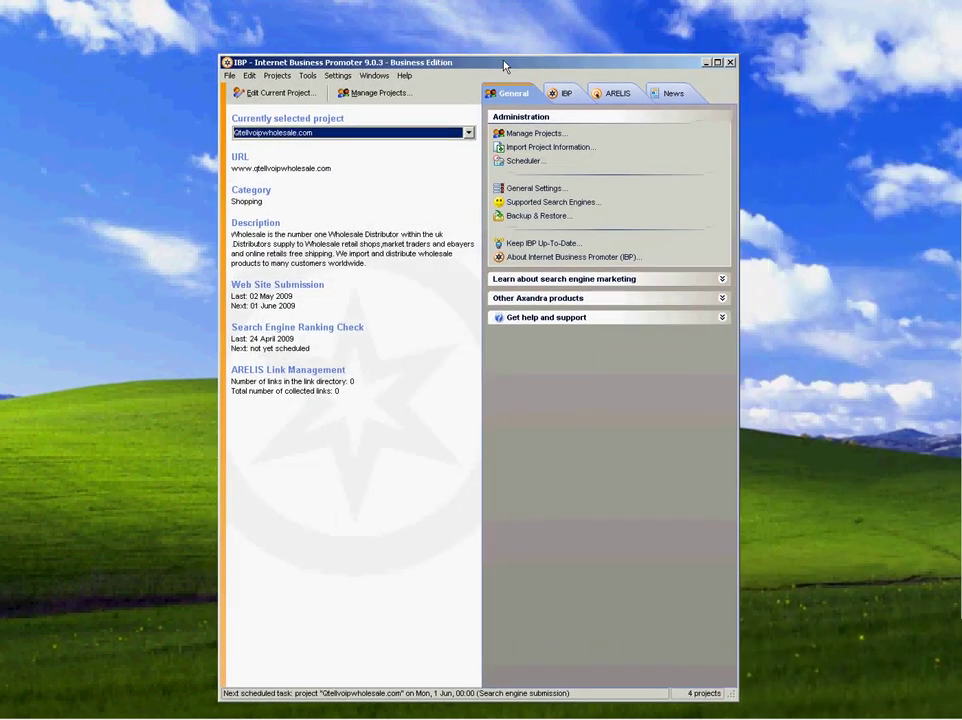
pyautogui.click(551, 259)
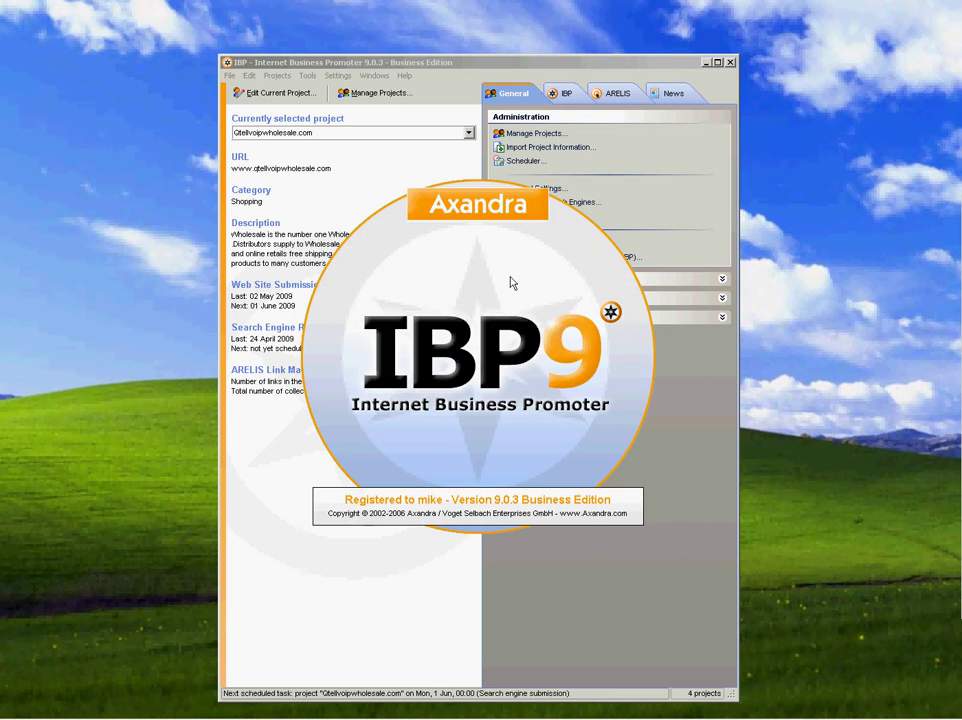
pyautogui.click(514, 278)
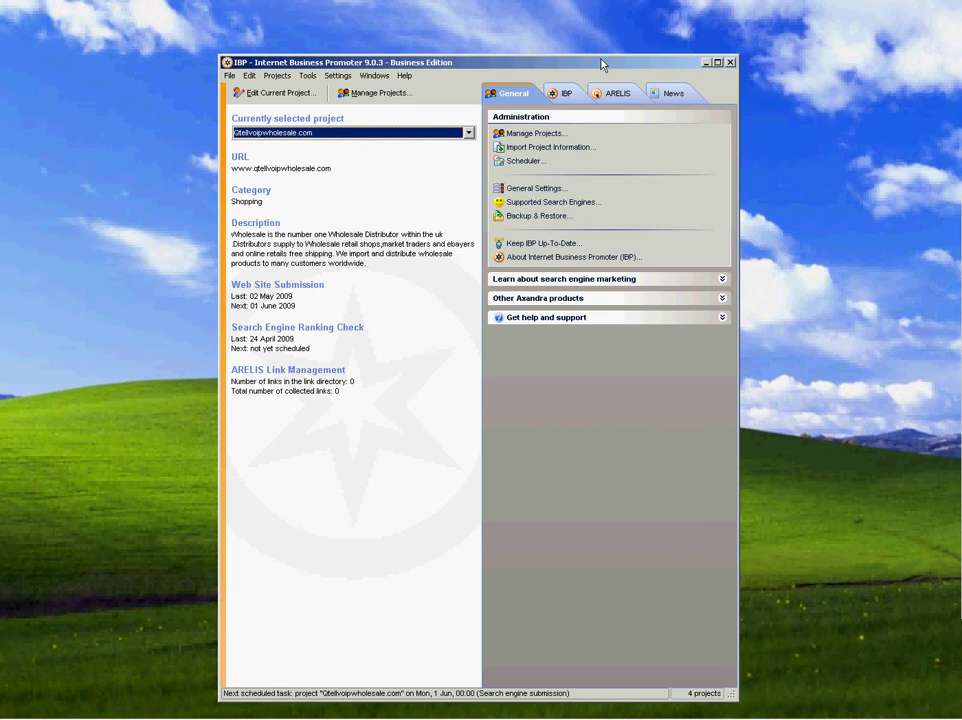
pyautogui.moveTo(600, 68); pyautogui.dragTo(617, 50)
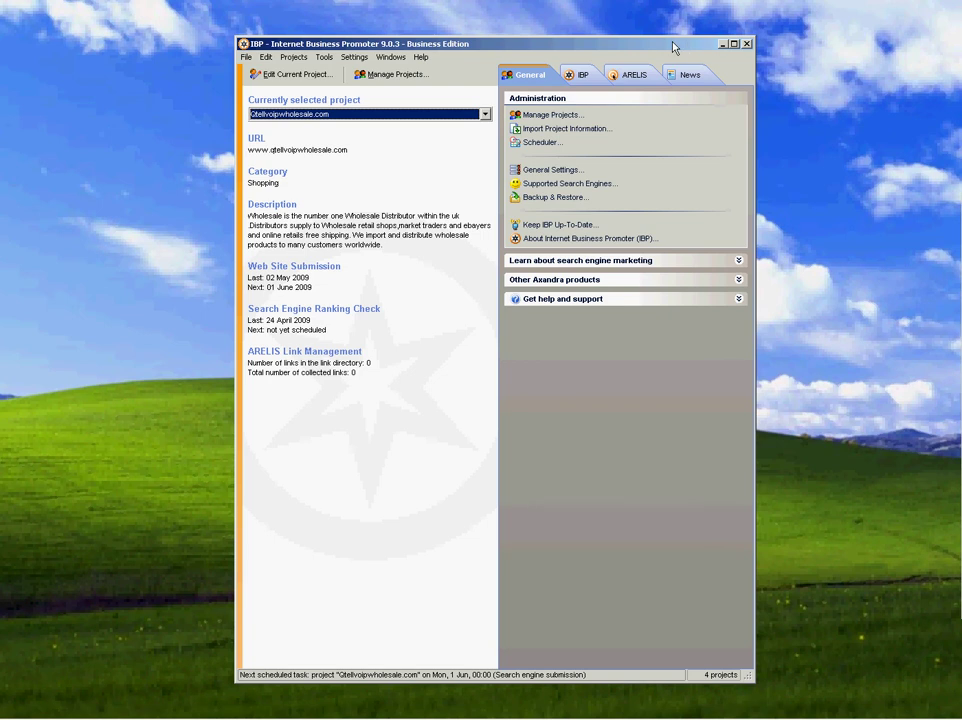
pyautogui.moveTo(673, 47); pyautogui.dragTo(620, 57)
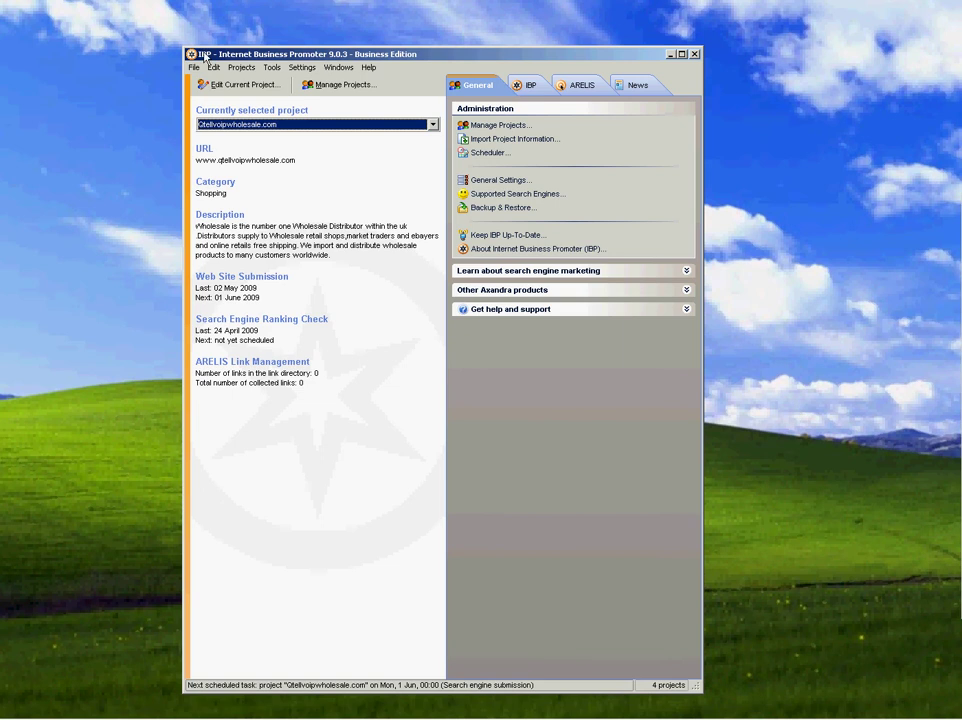
pyautogui.moveTo(212, 58)
pyautogui.mouseDown()
pyautogui.moveTo(274, 51)
pyautogui.moveTo(254, 32)
pyautogui.moveTo(207, 66)
pyautogui.moveTo(226, 77)
pyautogui.moveTo(230, 53)
pyautogui.mouseUp()
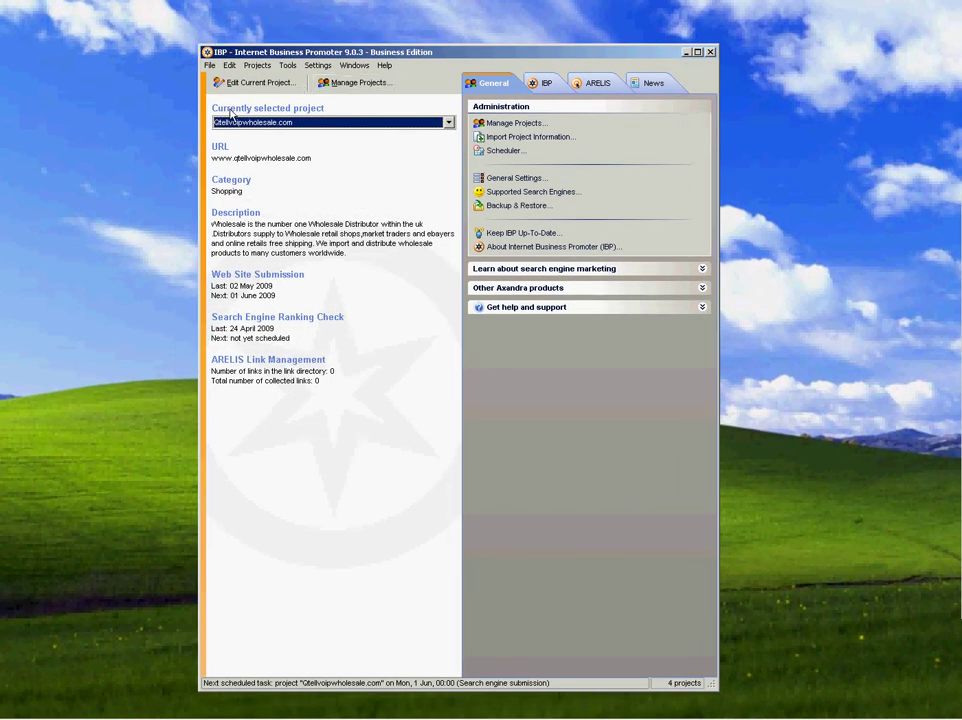
pyautogui.click(448, 123)
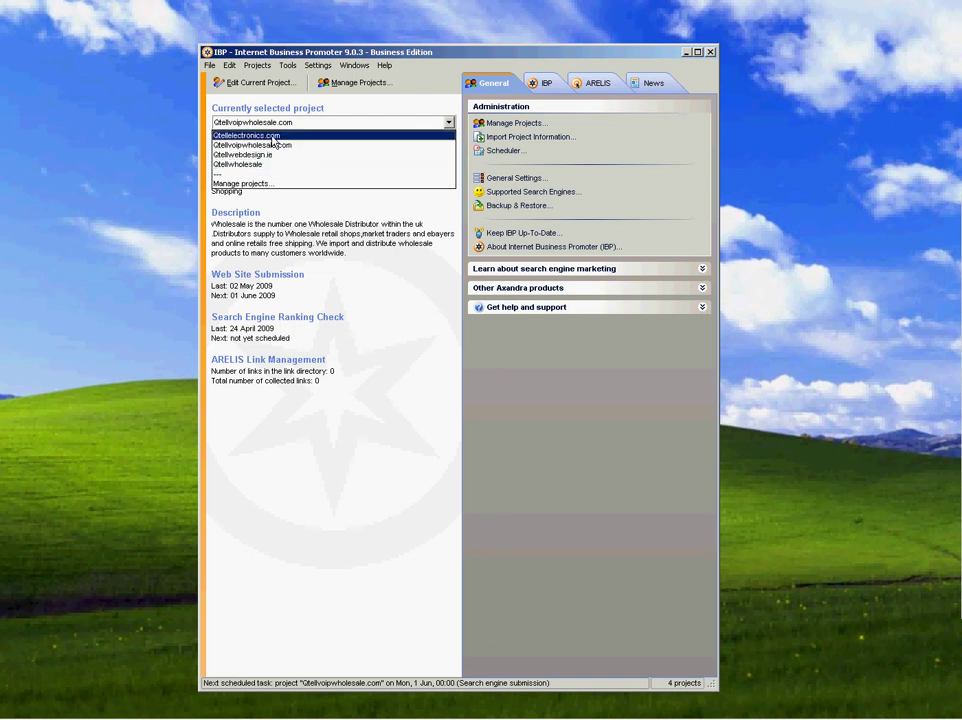
pyautogui.click(780, 314)
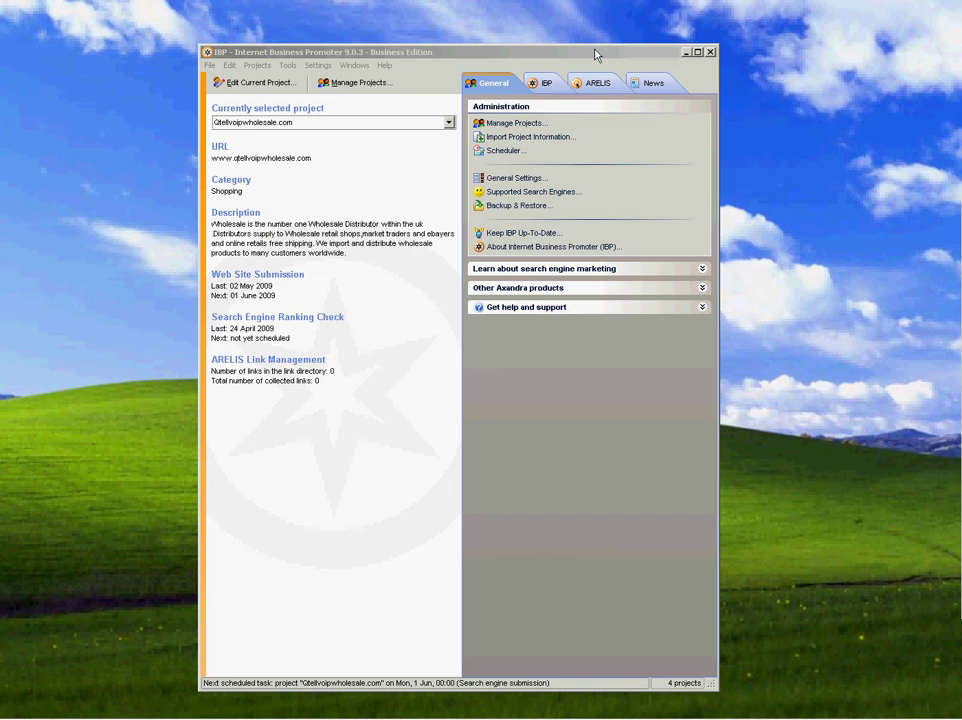
pyautogui.moveTo(598, 44)
pyautogui.mouseDown()
pyautogui.moveTo(618, 48)
pyautogui.moveTo(579, 45)
pyautogui.mouseUp()
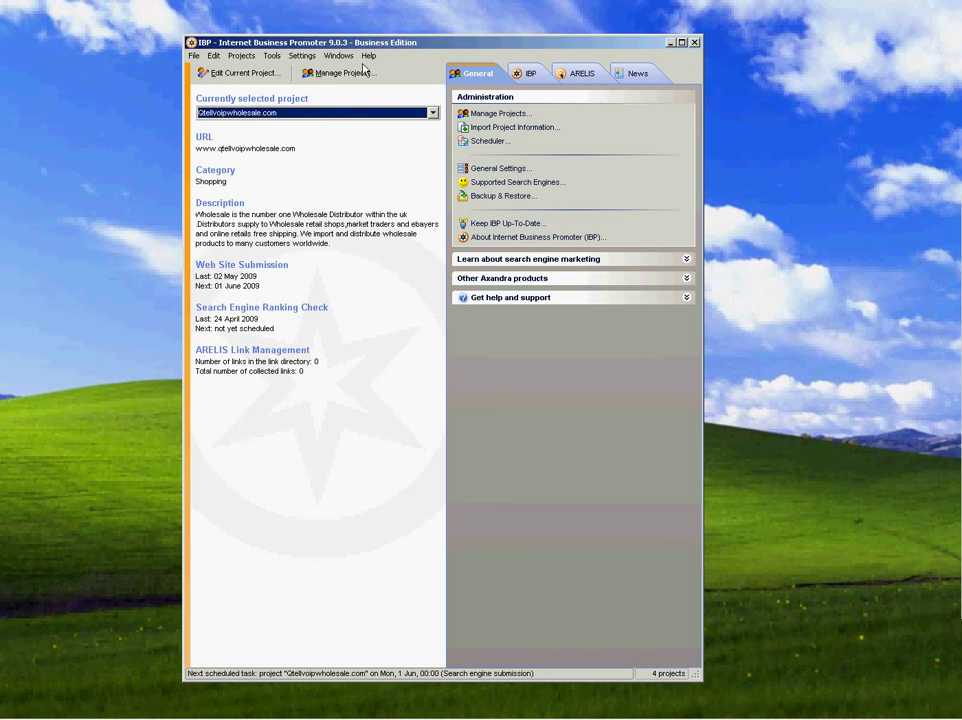
pyautogui.click(270, 56)
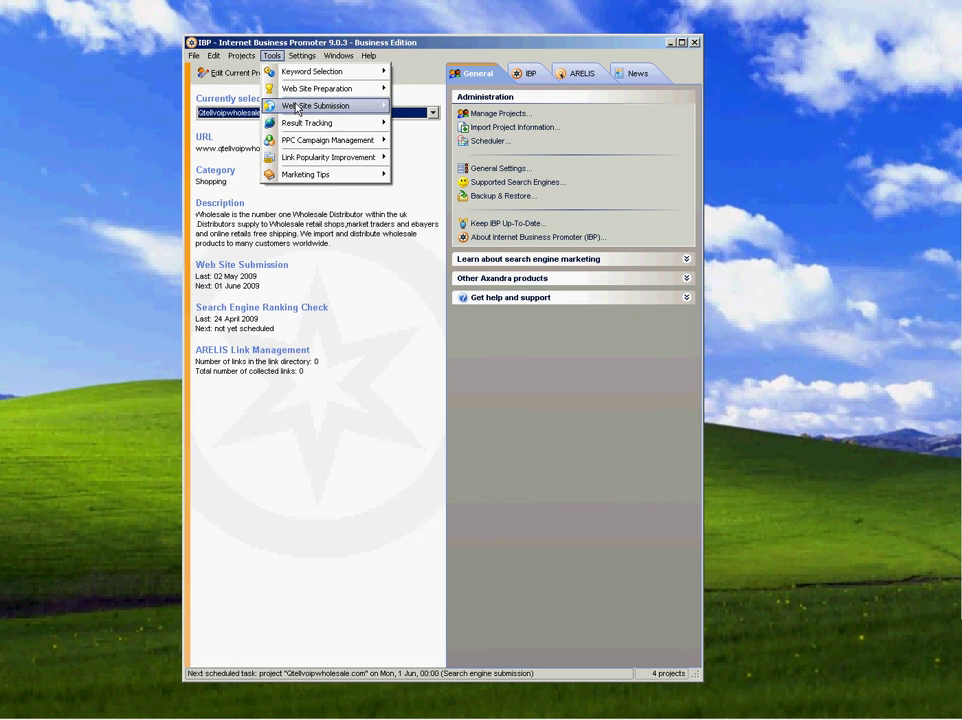
pyautogui.moveTo(297, 111)
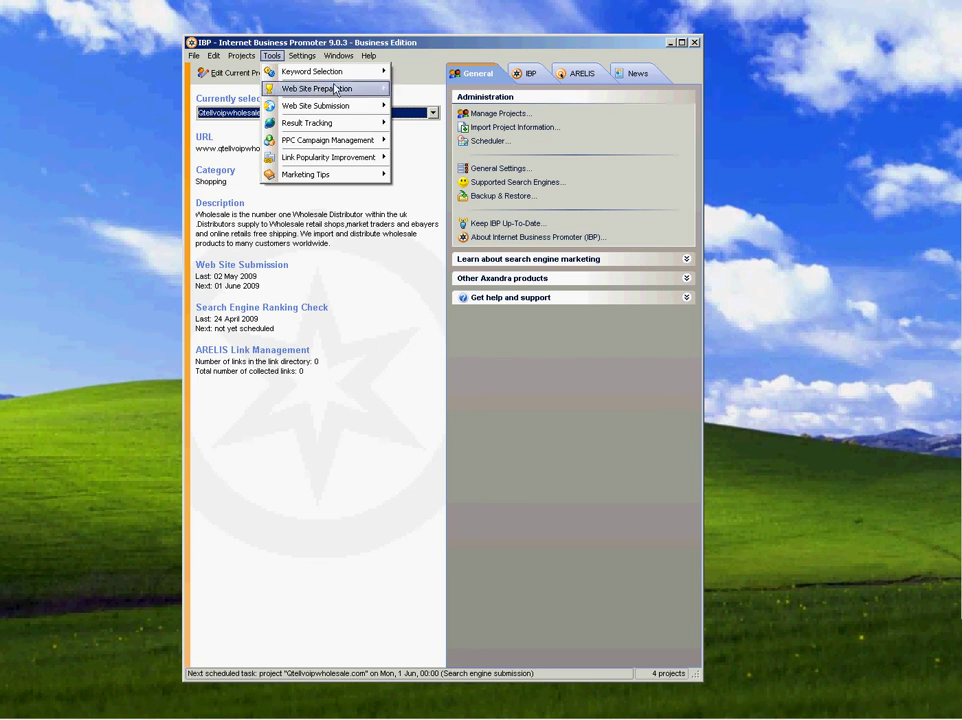
pyautogui.moveTo(330, 74)
pyautogui.click(146, 151)
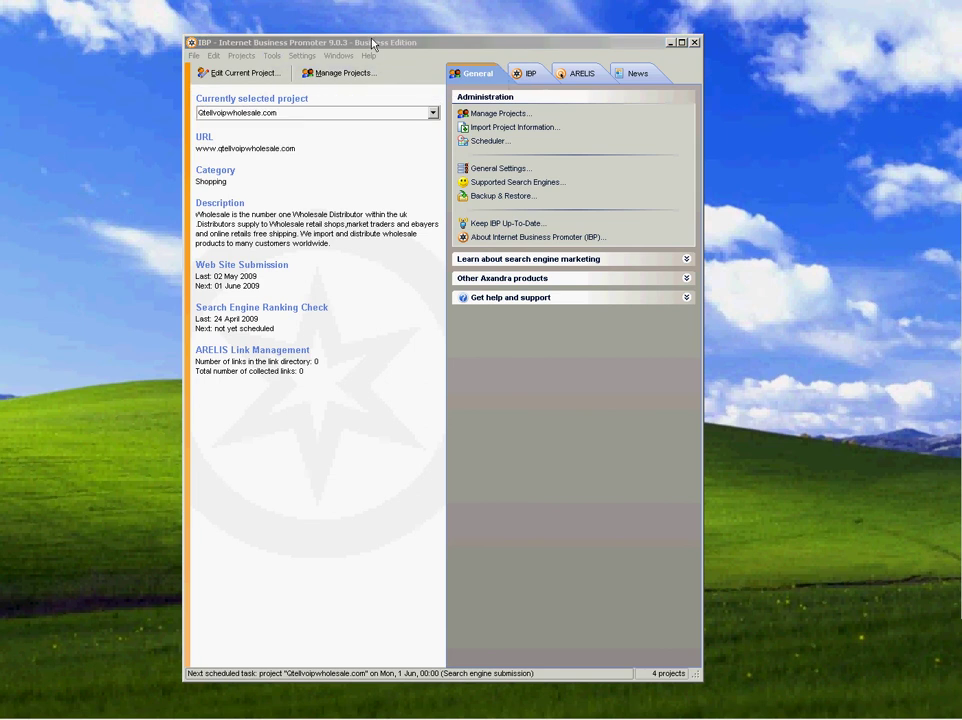
pyautogui.moveTo(370, 45)
pyautogui.mouseDown()
pyautogui.moveTo(426, 34)
pyautogui.moveTo(375, 47)
pyautogui.moveTo(387, 47)
pyautogui.mouseUp()
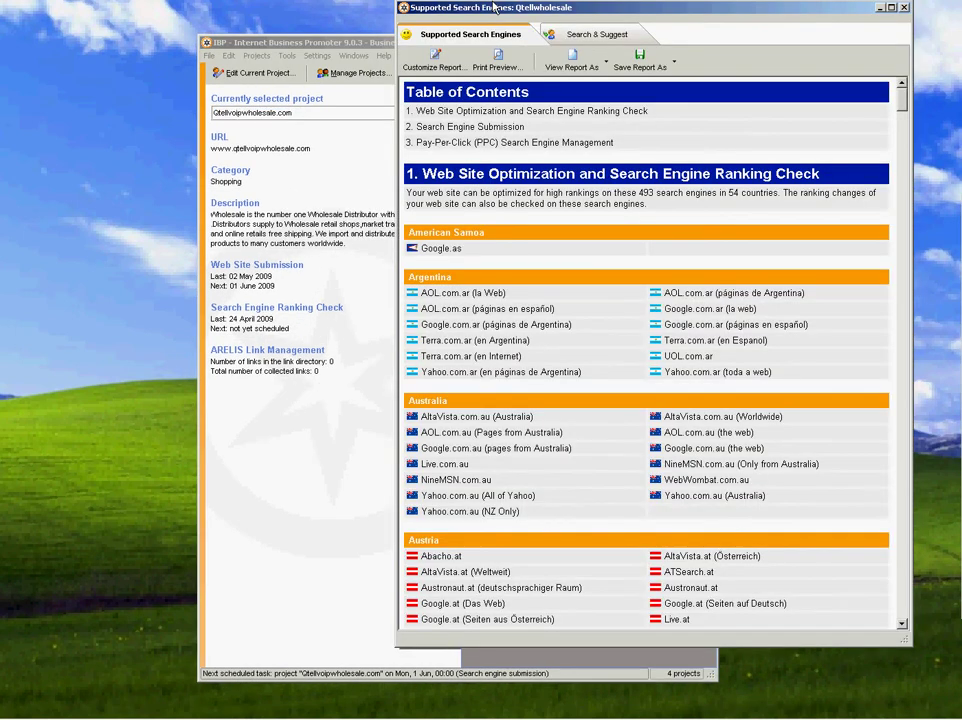
# Step: Open the Supported Search Engines report and scroll down to the United Kingdom engines
pyautogui.moveTo(509, 12); pyautogui.dragTo(304, 24)
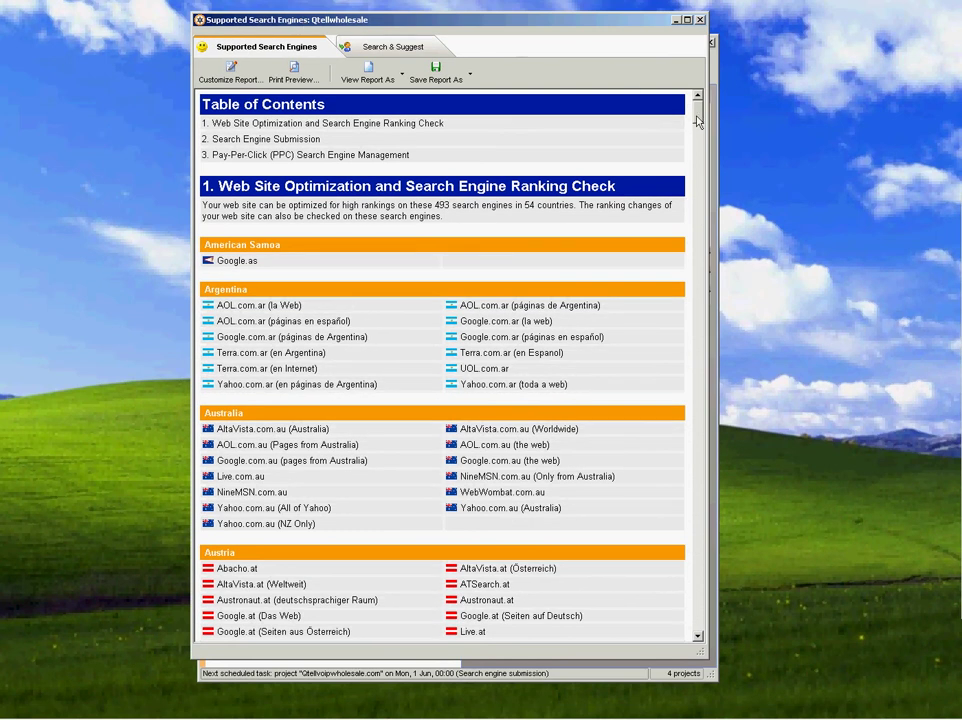
pyautogui.moveTo(697, 118); pyautogui.dragTo(699, 287)
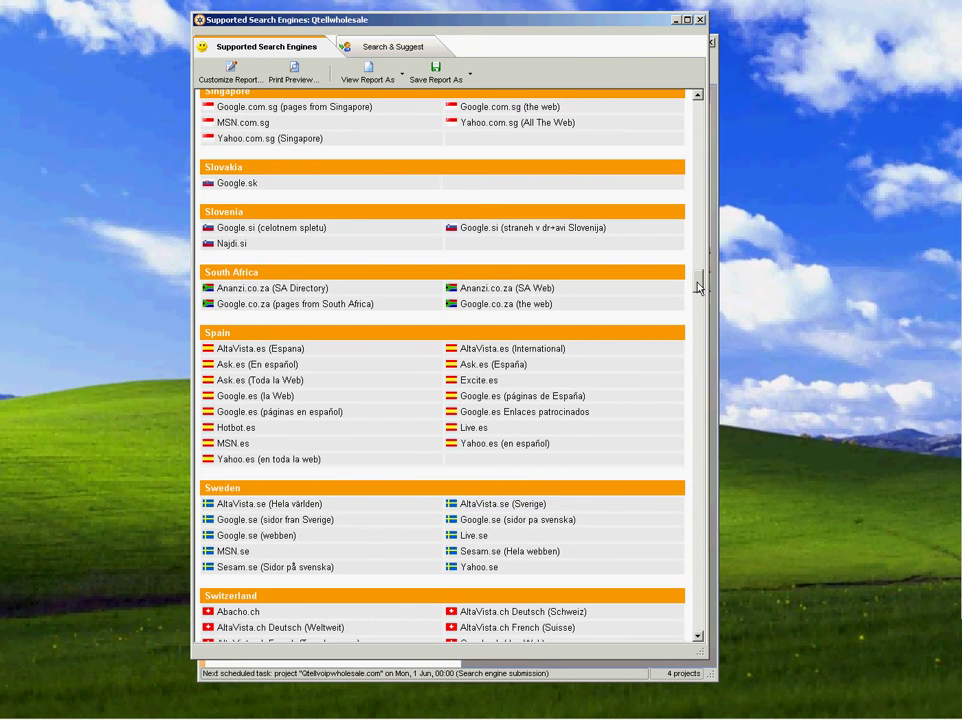
pyautogui.moveTo(699, 287); pyautogui.dragTo(703, 488)
# Step: Close the Supported Search Engines report to return to the project overview
pyautogui.click(700, 20)
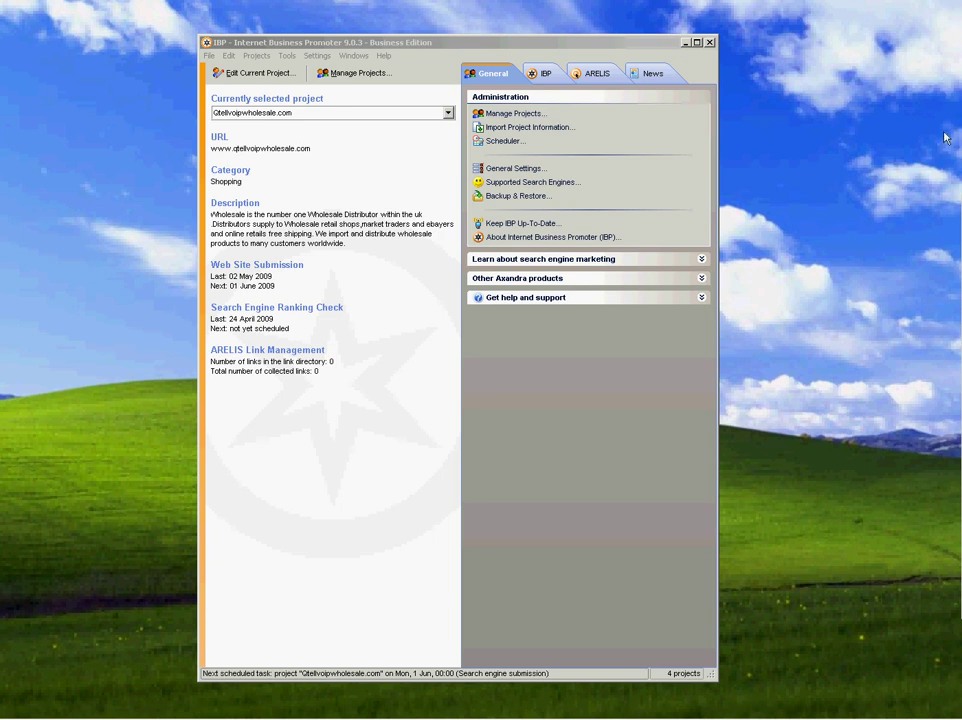
# Step: Maximize the browser and scroll through the April 1 – May 31, 2009 Top Referring Sites report
pyautogui.moveTo(961, 207); pyautogui.dragTo(412, 139)
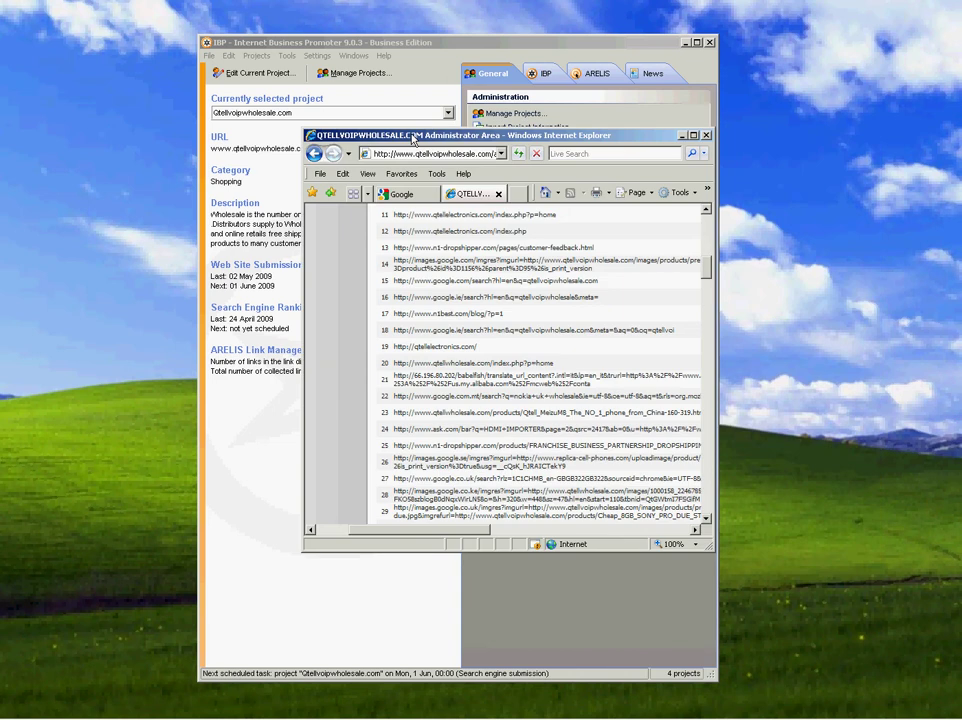
pyautogui.click(693, 135)
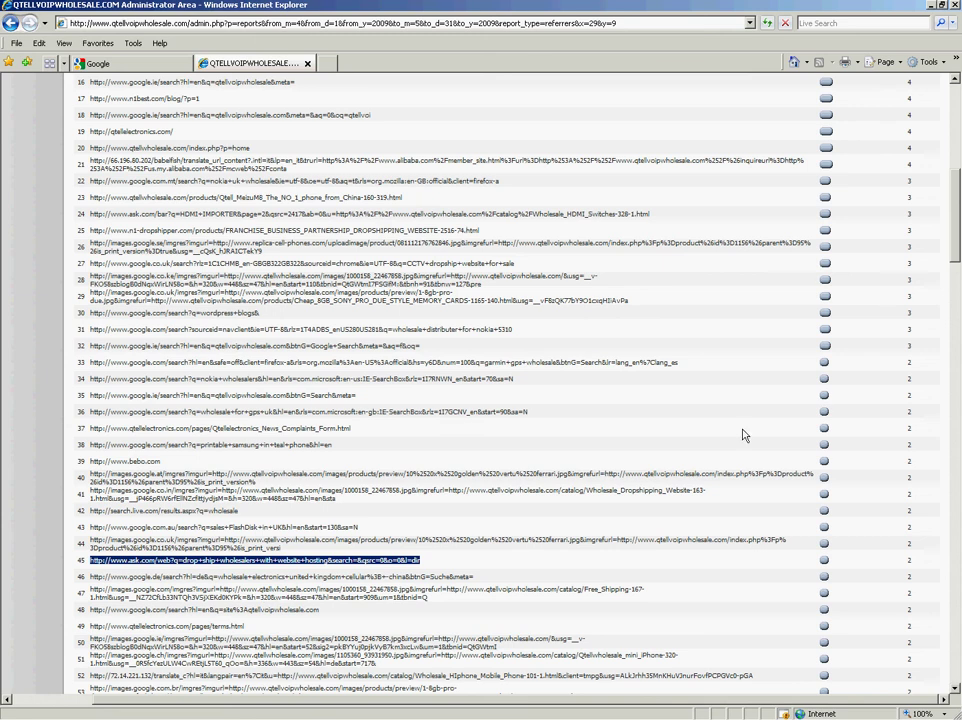
pyautogui.moveTo(955, 249); pyautogui.dragTo(953, 678)
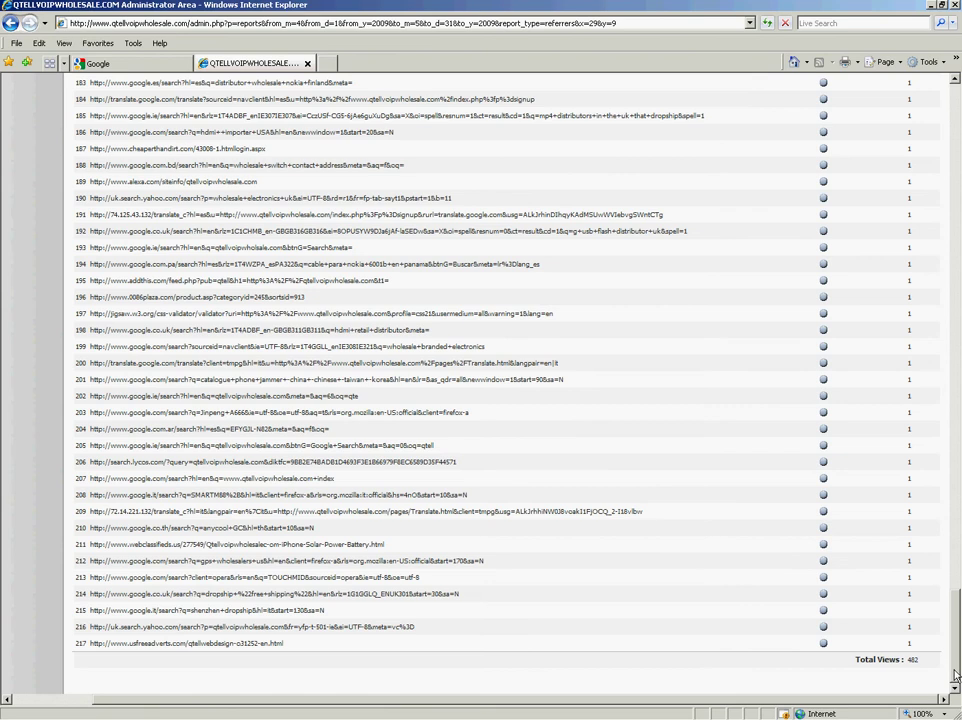
pyautogui.moveTo(955, 676); pyautogui.dragTo(948, 100)
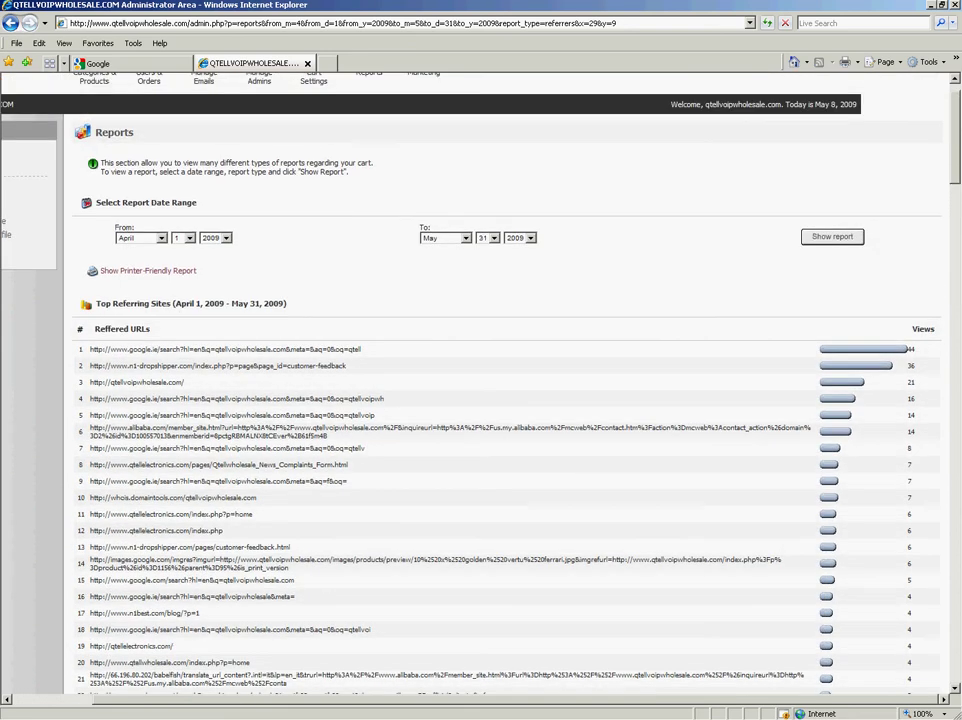
# Step: On Google, search for qtellvoipwholesale.com by typing 'qtell' and choosing the suggestion
pyautogui.click(95, 63)
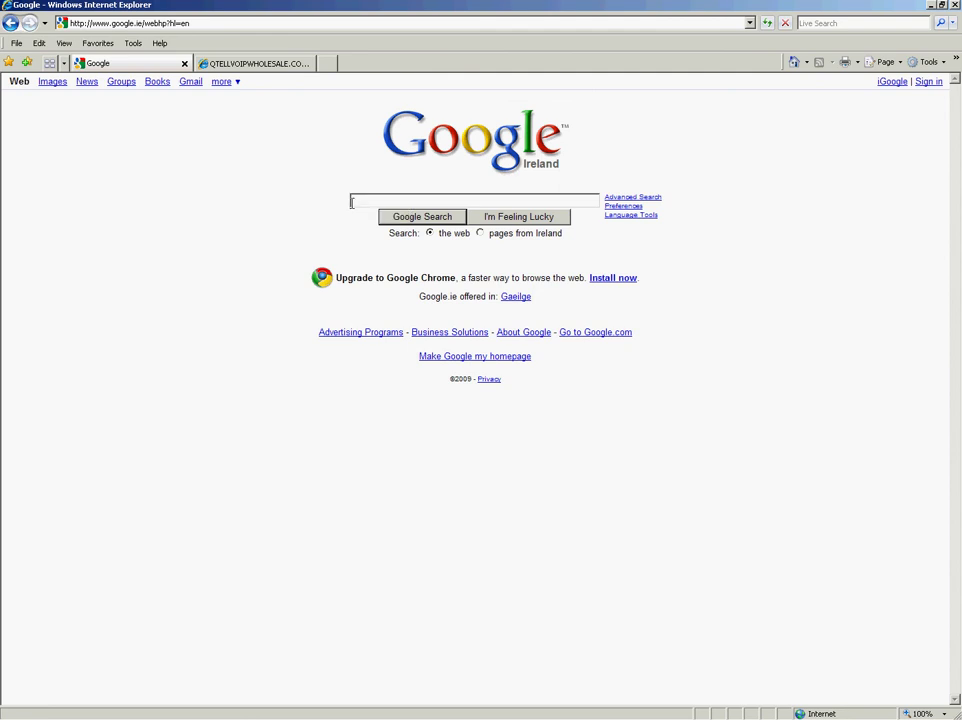
pyautogui.write('qt')
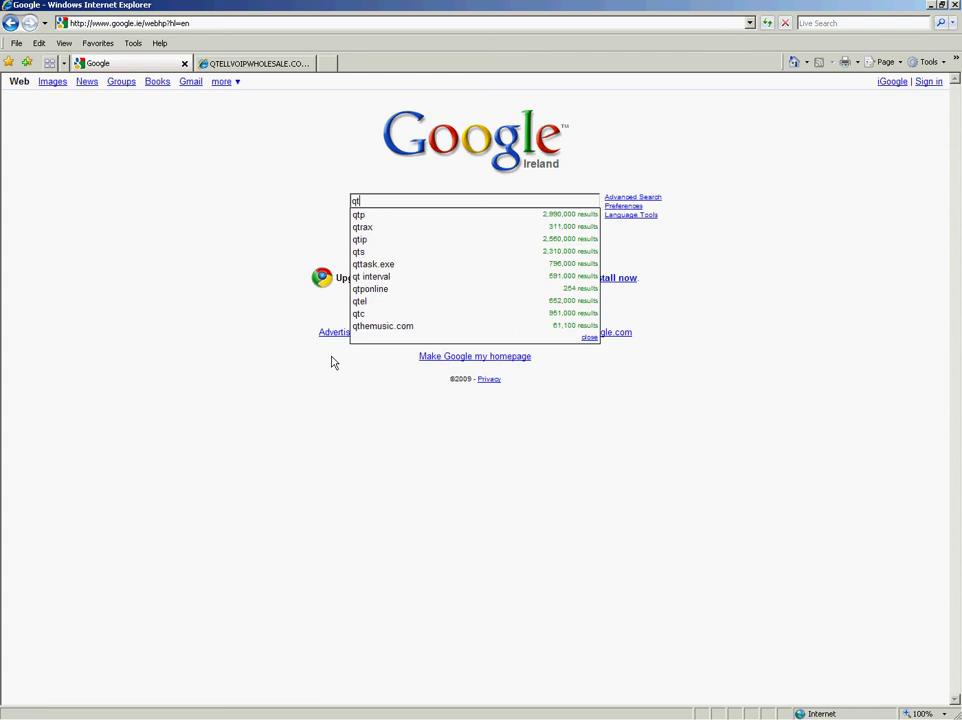
pyautogui.write('e')
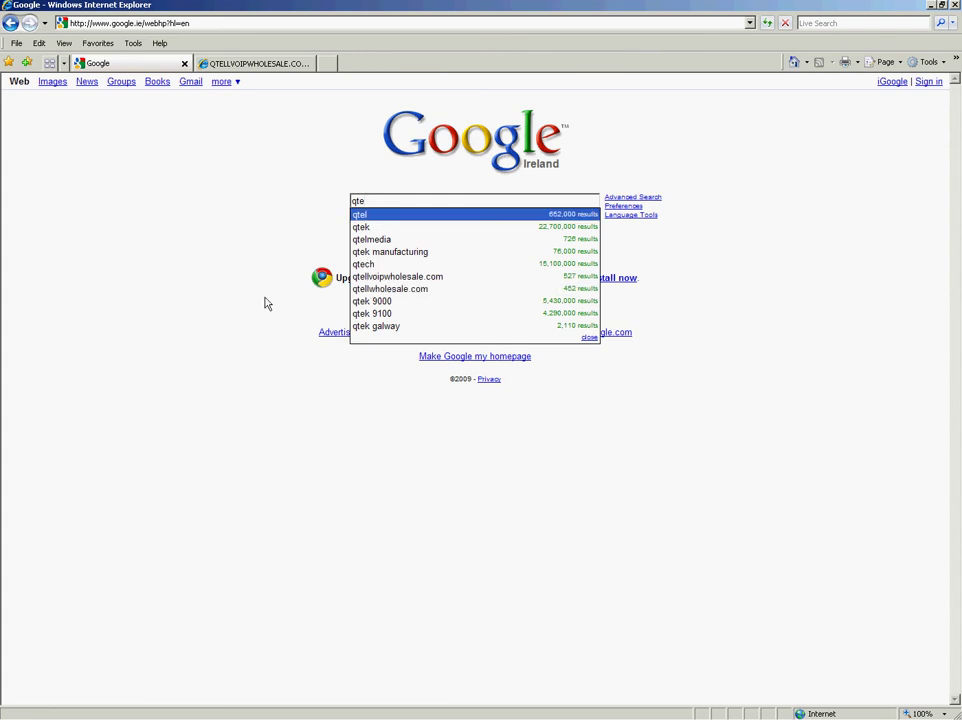
pyautogui.write('ll')
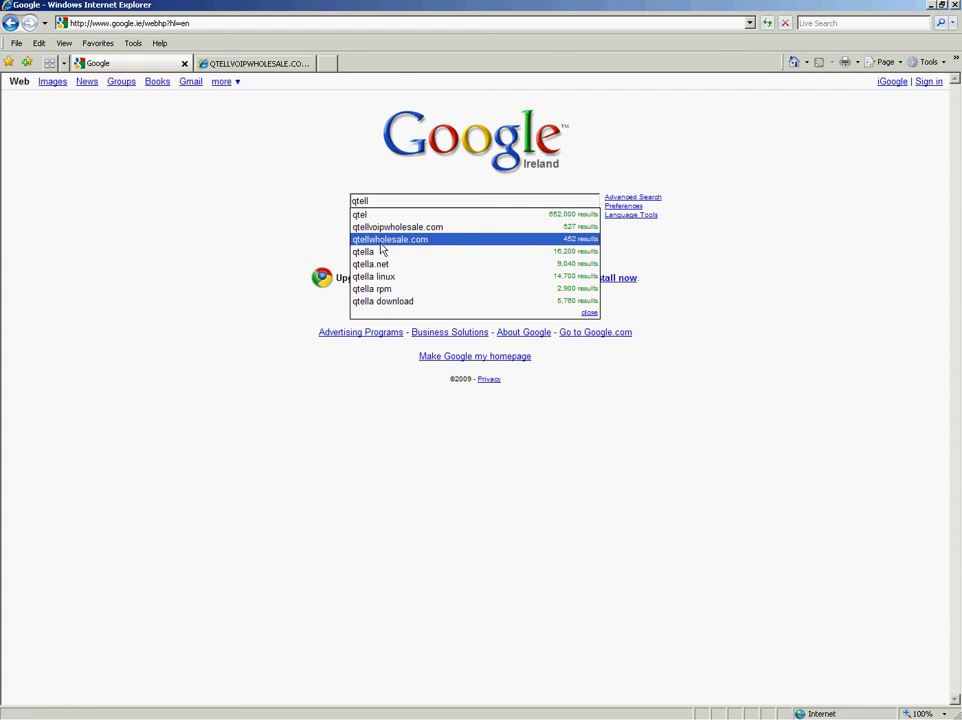
pyautogui.click(380, 230)
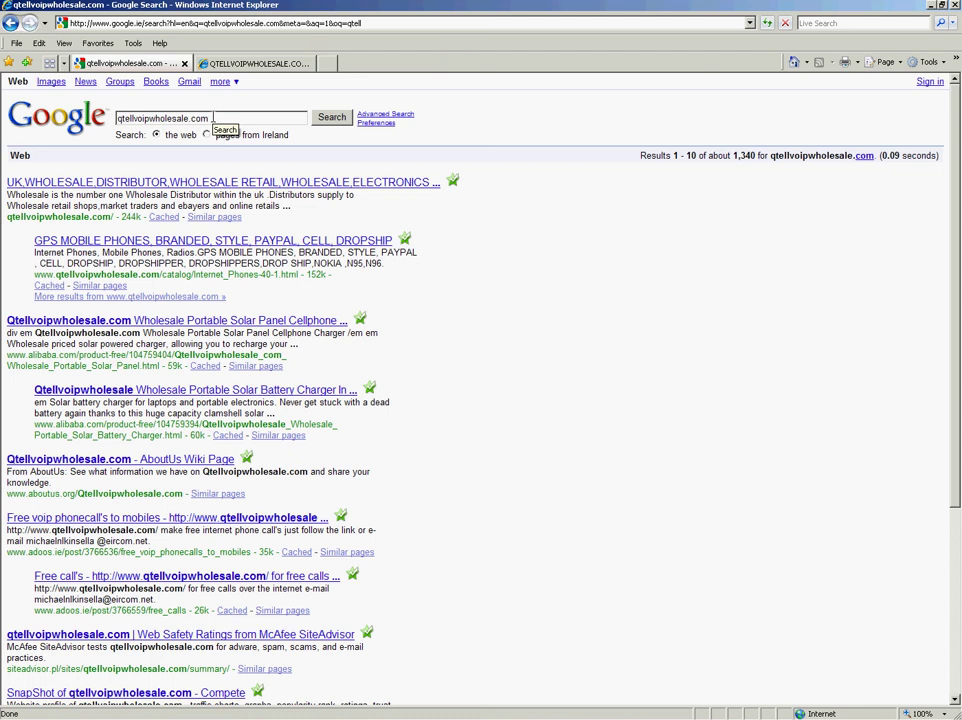
# Step: Replace the Google search query with 'distributor mp3 mp4', correcting the typo
pyautogui.moveTo(213, 118); pyautogui.dragTo(115, 119)
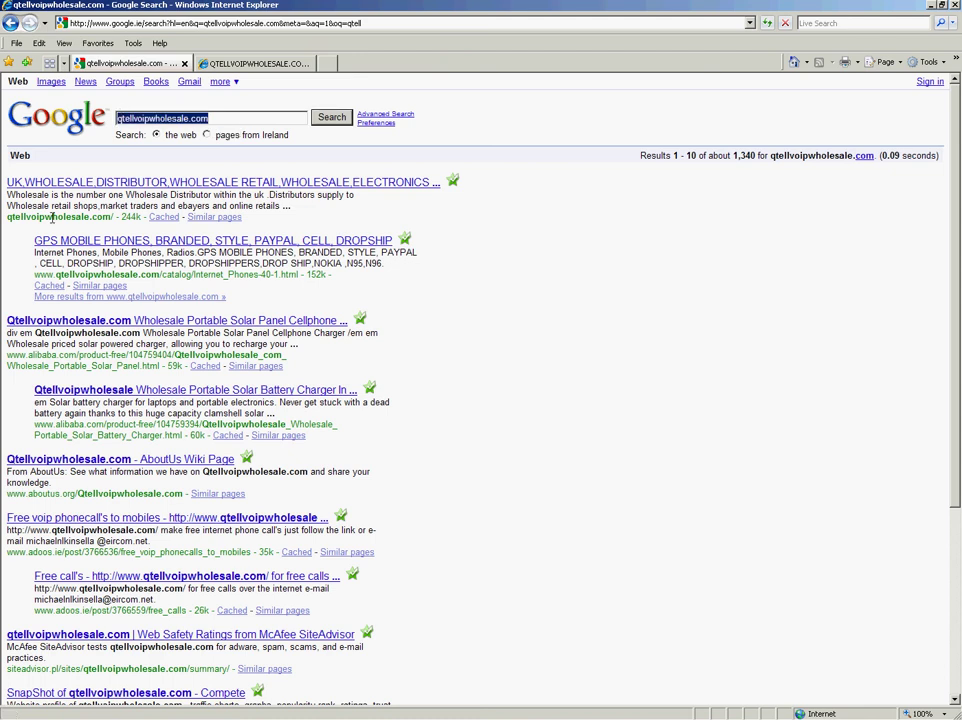
pyautogui.press('Delete')
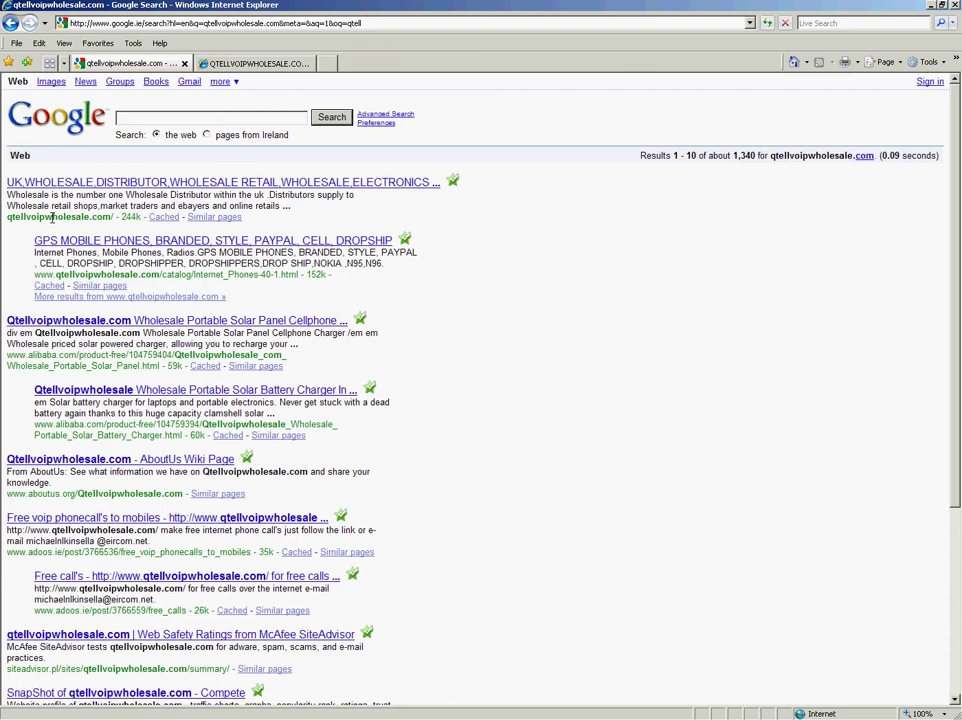
pyautogui.write('q')
pyautogui.write('istrib')
pyautogui.write('u')
pyautogui.write('tor mp3 mp')
pyautogui.write('p')
pyautogui.press('BackSpace')
pyautogui.write('4')
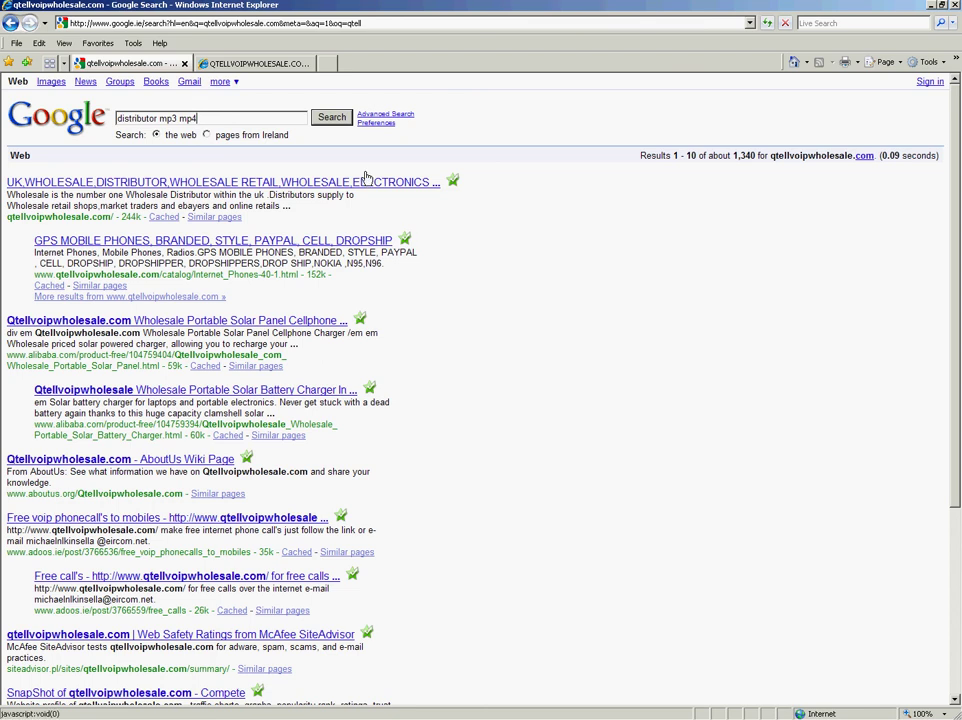
# Step: Run the 'distributor mp3 mp4' search and scroll page 1 to find qtellwholesale.com fifth
pyautogui.click(338, 120)
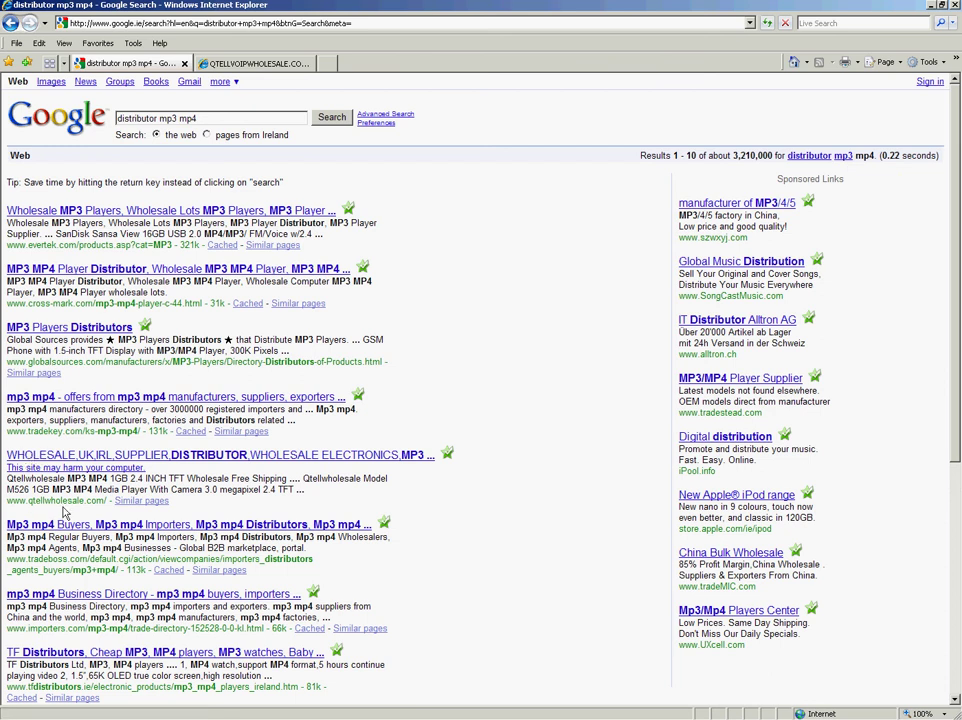
pyautogui.scroll(-5, 529, 386)
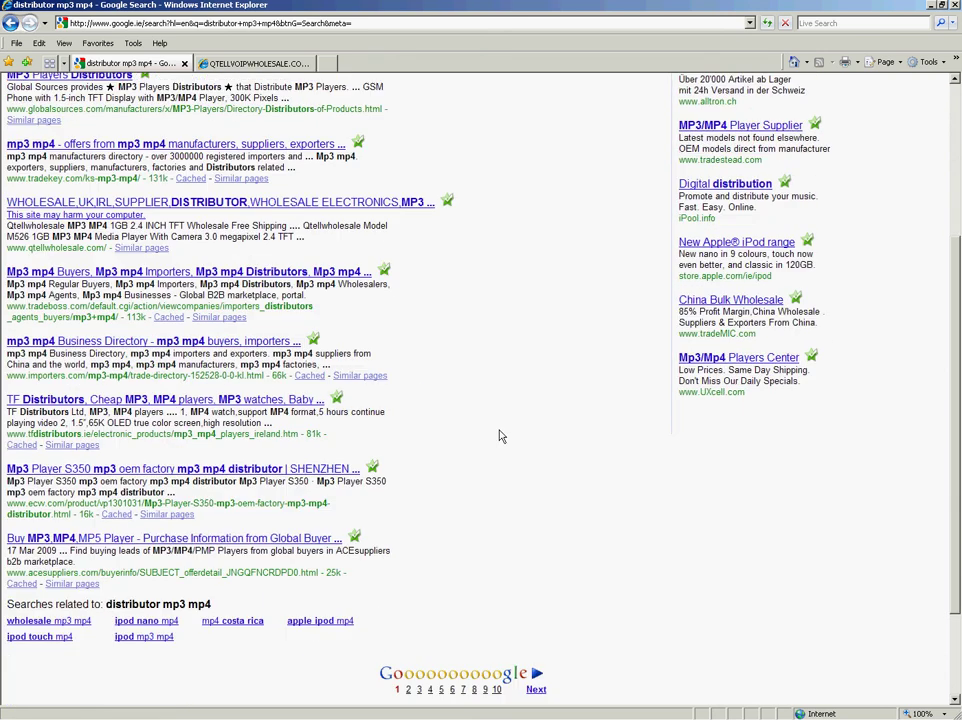
pyautogui.scroll(2, 513, 414)
pyautogui.scroll(2, 513, 416)
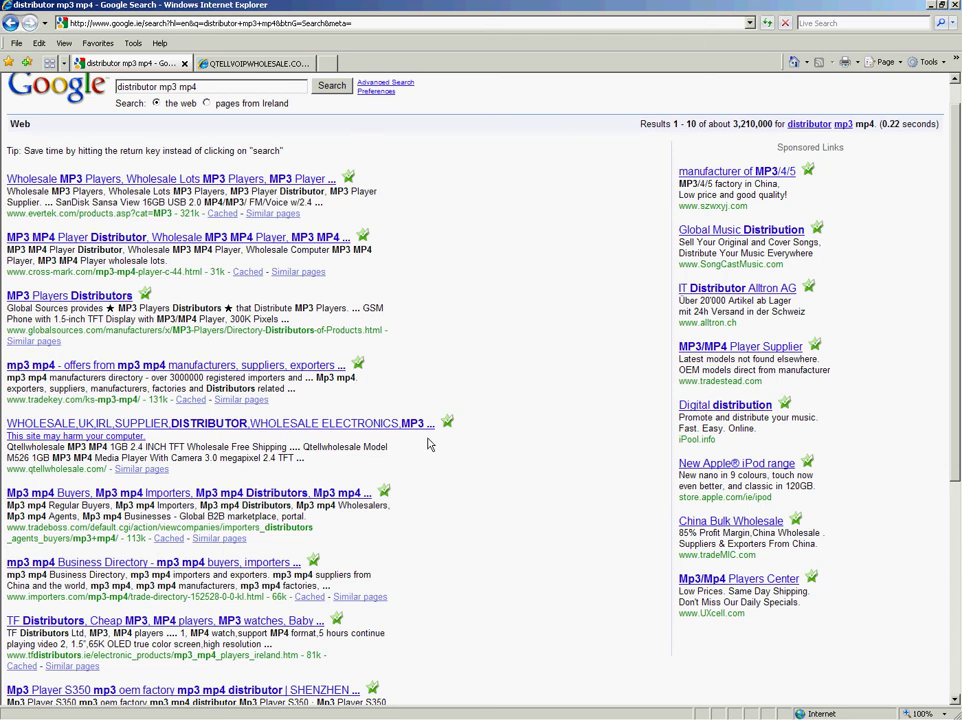
pyautogui.scroll(-2, 472, 369)
pyautogui.scroll(-3, 472, 369)
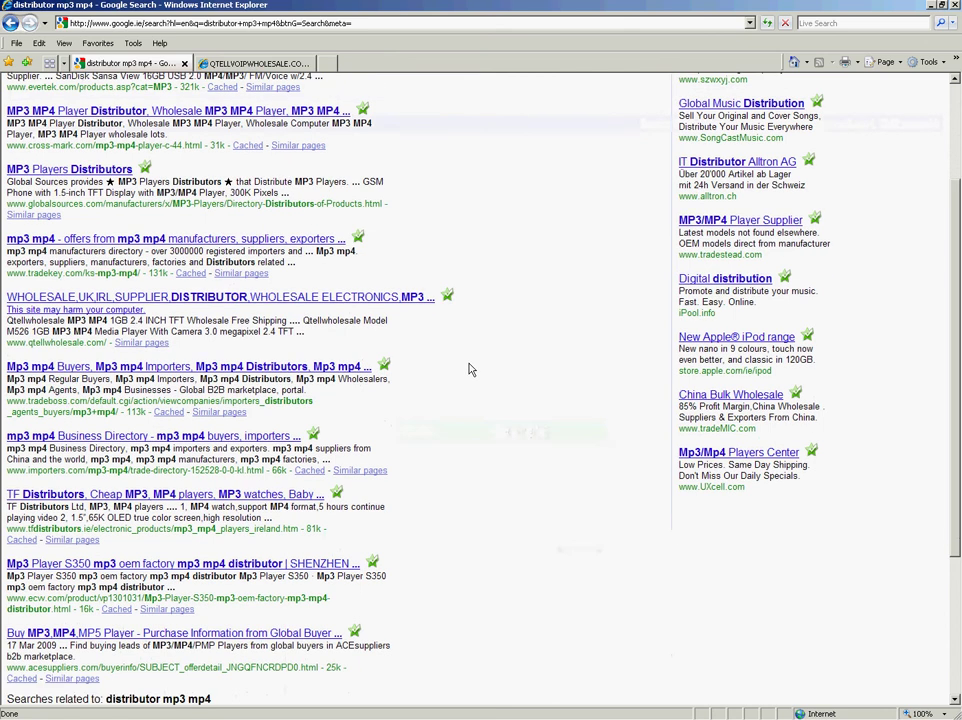
pyautogui.scroll(-1, 472, 369)
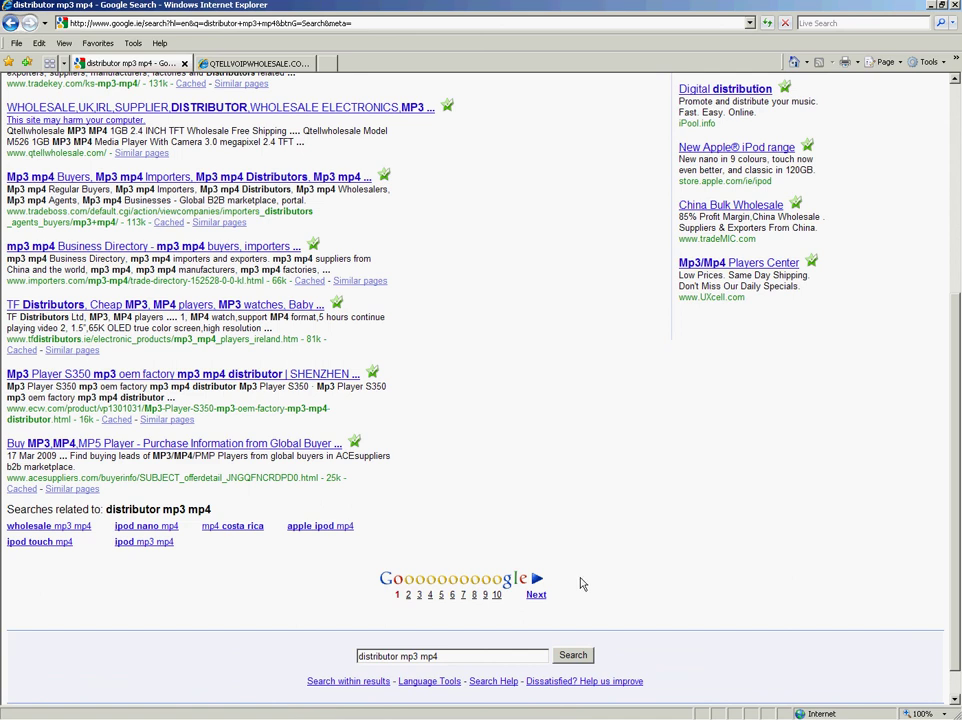
# Step: Go to results page 2 and scroll to the qtellvoipwholesale.com 8GB MP4 Watch listing
pyautogui.click(536, 595)
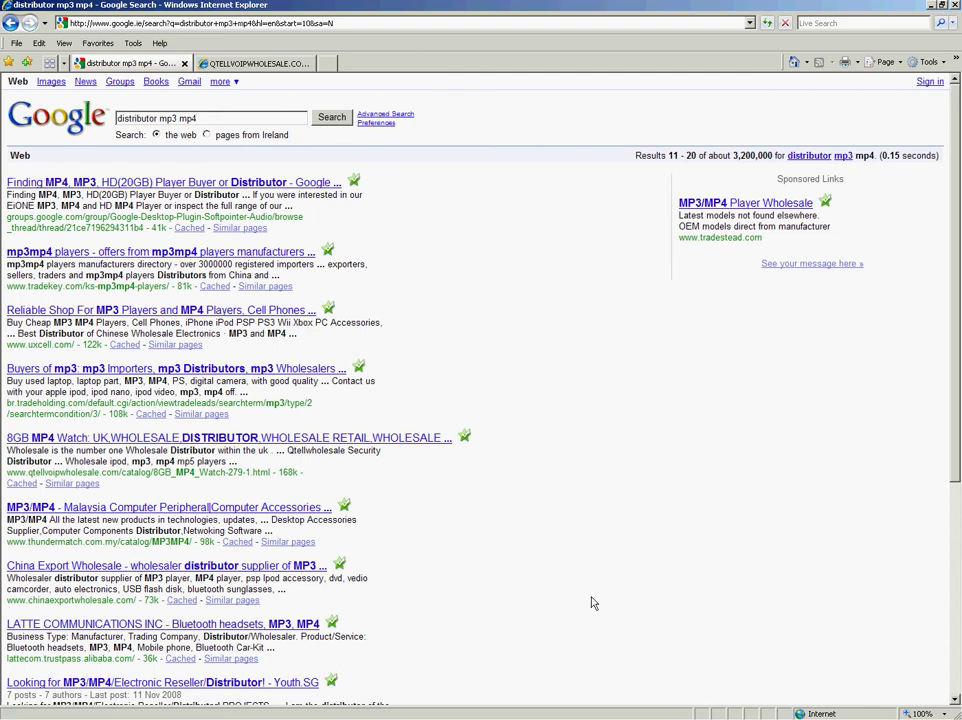
pyautogui.scroll(-5, 530, 414)
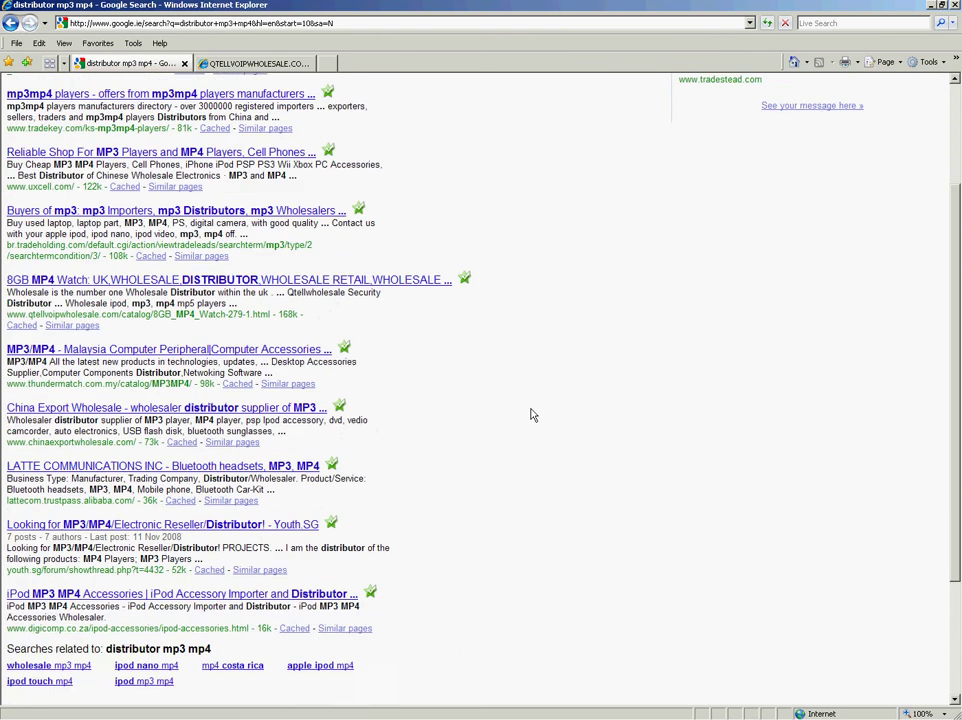
pyautogui.scroll(3, 532, 414)
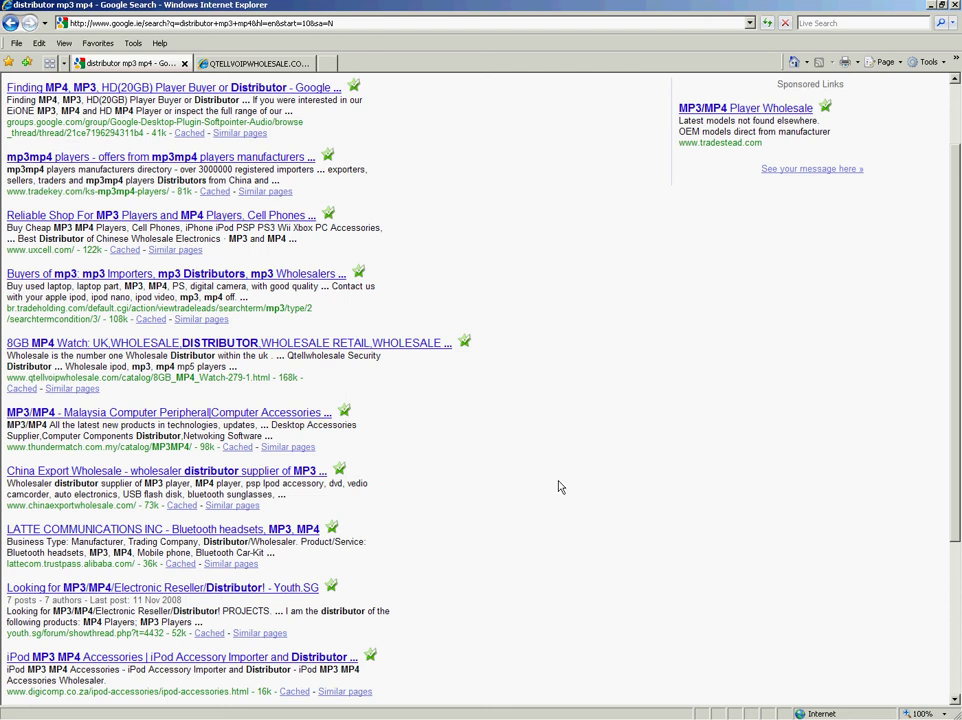
pyautogui.scroll(1, 498, 452)
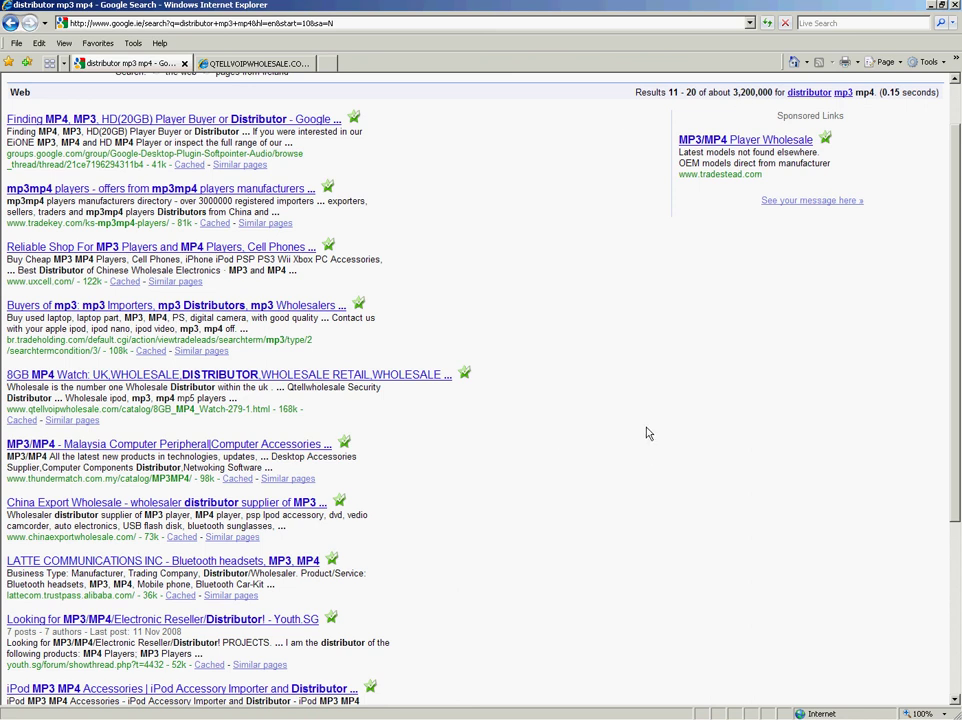
pyautogui.scroll(2, 660, 441)
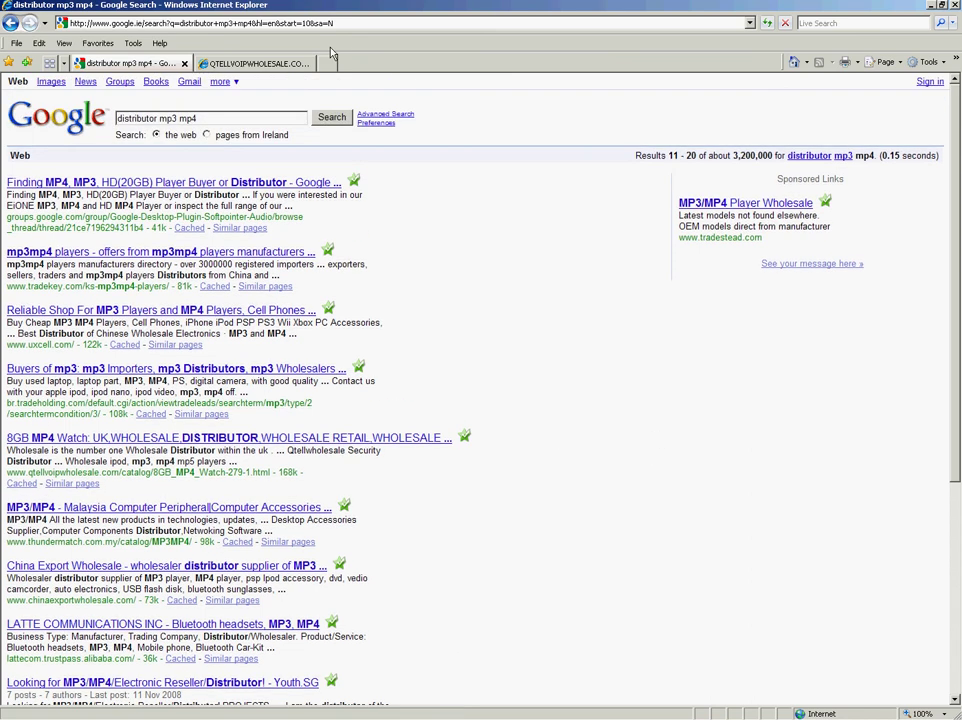
# Step: Switch back to the QTELLVOIPWHOLESALE admin Reports page
pyautogui.click(268, 64)
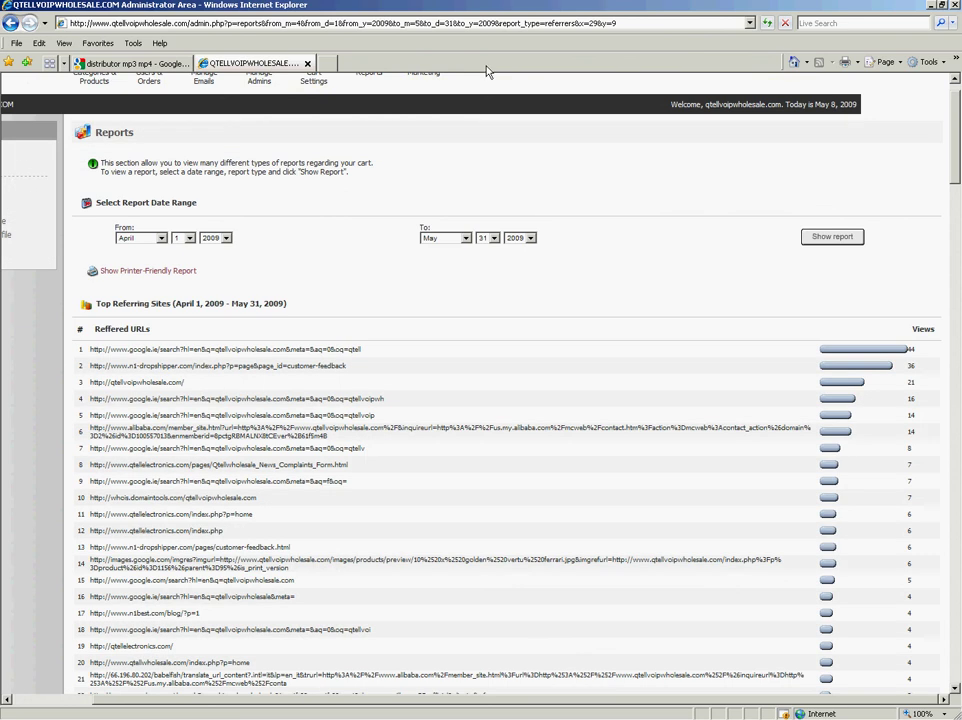